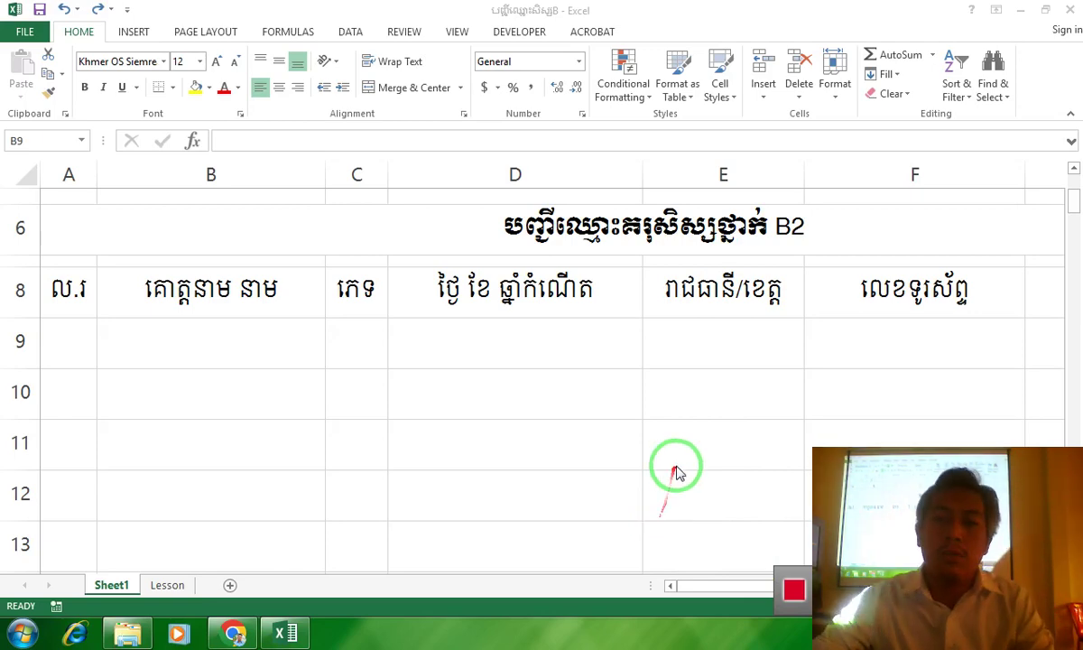
Step: Zoom the sheet out so the row 4 title and columns A–H show, then select A9
{"action": "left_click", "coordinate": [681, 367]}
{"action": "scroll", "coordinate": [707, 348], "scroll_direction": "down", "scroll_amount": 1, "text": "ctrl"}
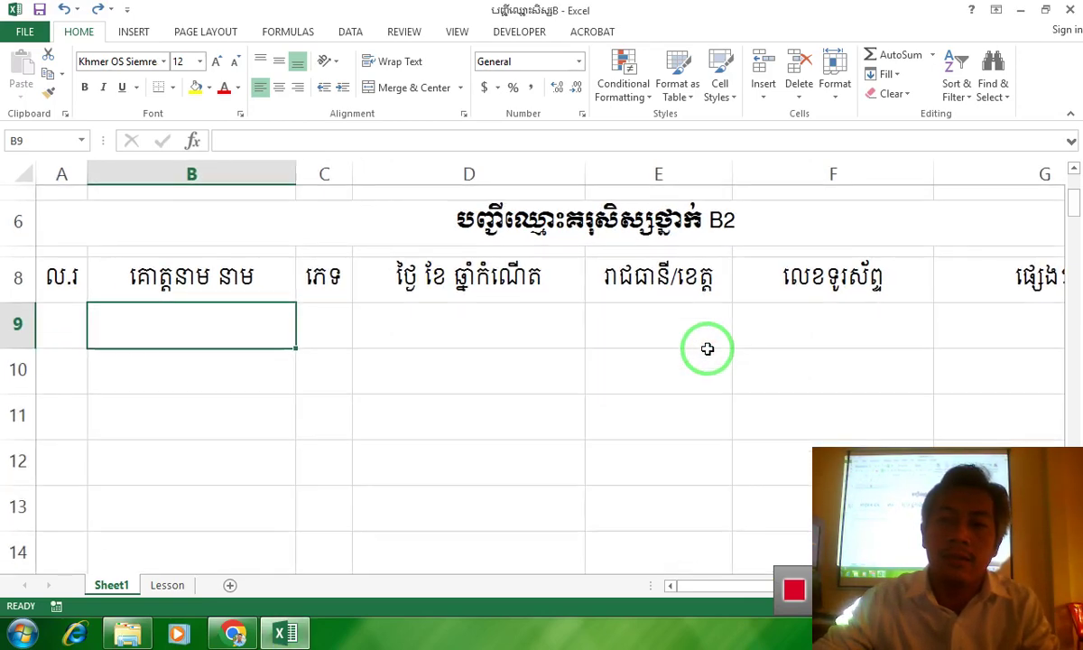
{"action": "scroll", "coordinate": [707, 348], "scroll_direction": "down", "scroll_amount": 1, "text": "ctrl"}
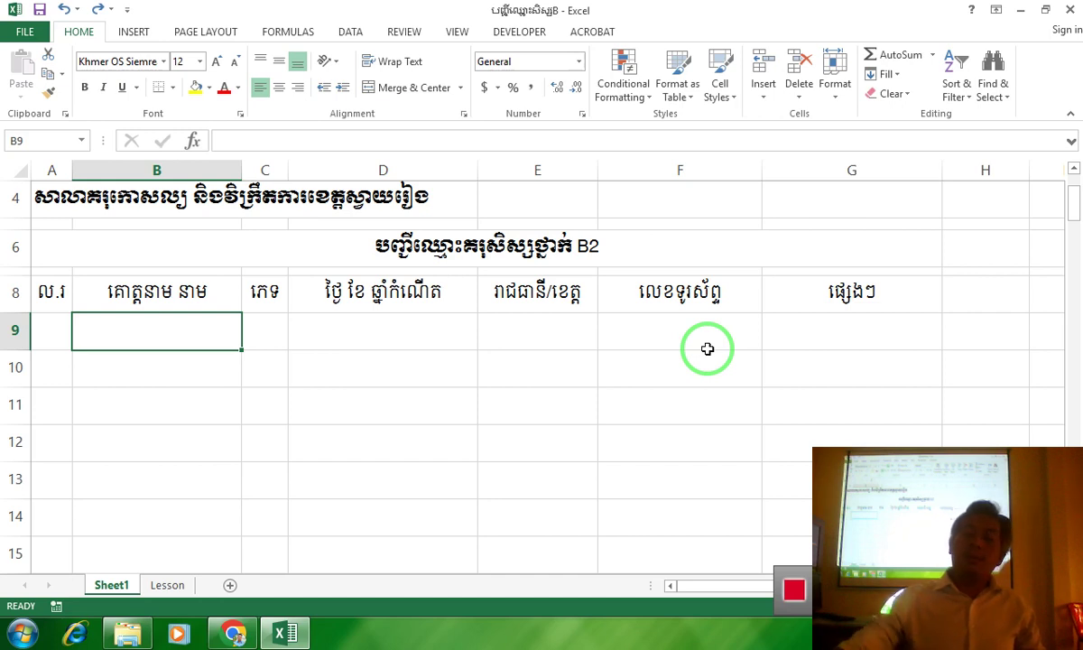
{"action": "left_click", "coordinate": [44, 332]}
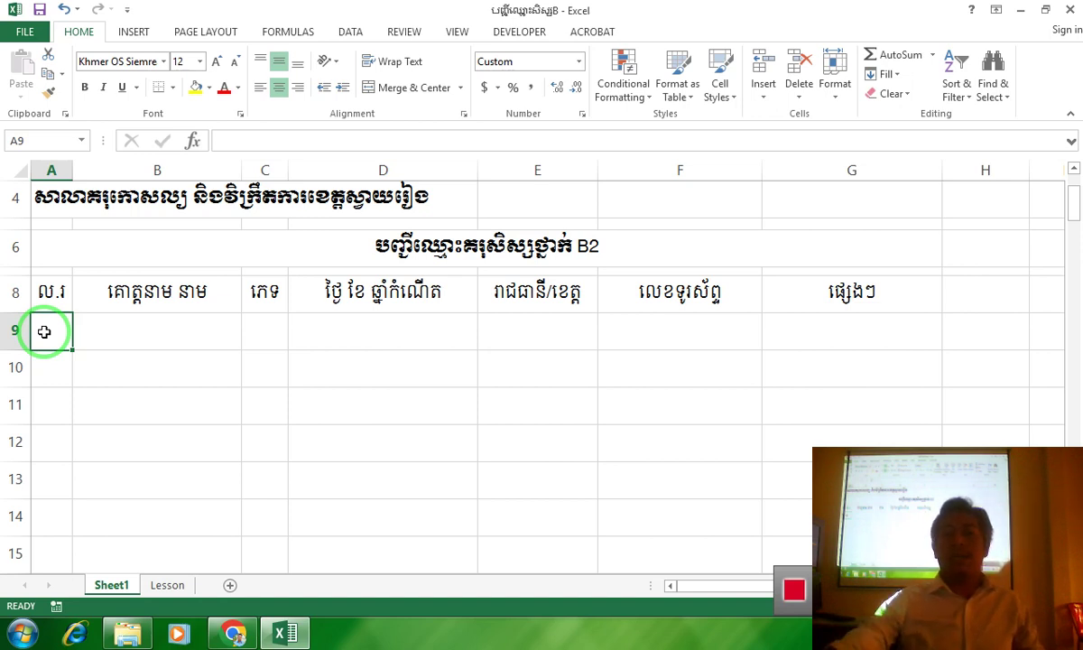
Step: Select the range A8:G9, covering the header row and the first blank data row
{"action": "mouse_move", "coordinate": [53, 292]}
{"action": "left_mouse_down"}
{"action": "mouse_move", "coordinate": [358, 277]}
{"action": "mouse_move", "coordinate": [936, 294]}
{"action": "left_mouse_up"}
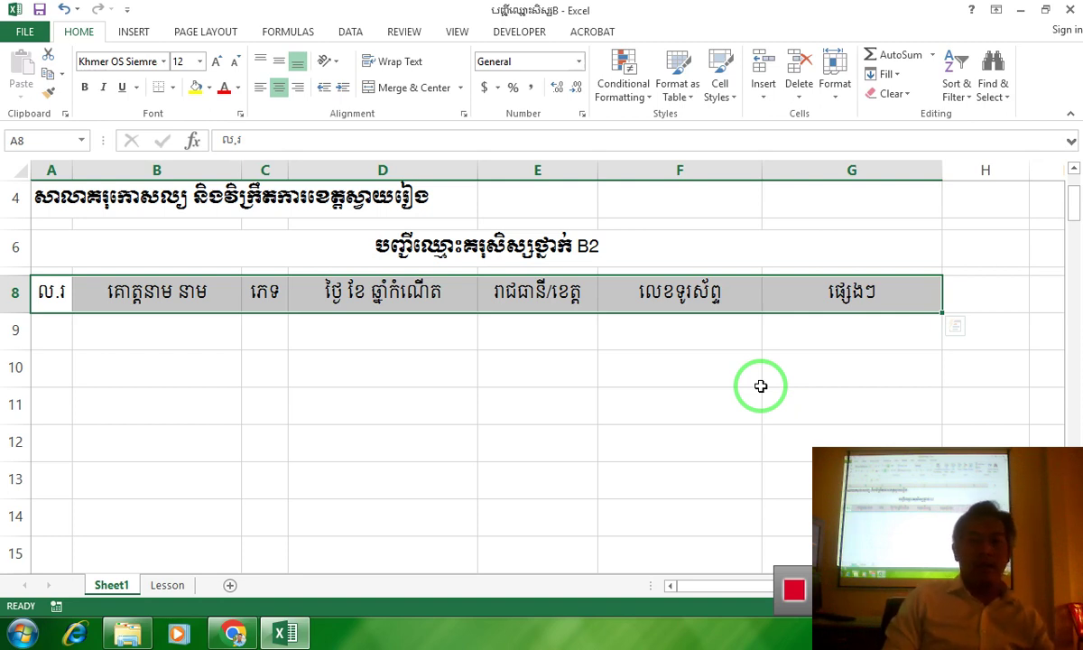
{"action": "left_click_drag", "start_coordinate": [438, 323], "coordinate": [631, 315]}
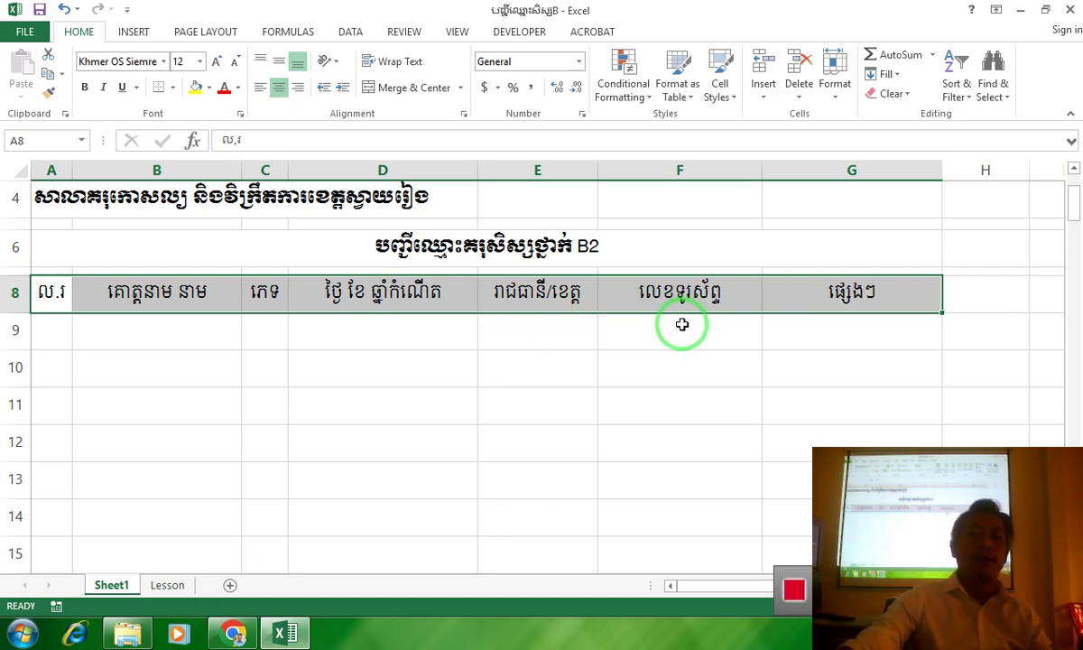
{"action": "left_click_drag", "start_coordinate": [681, 319], "coordinate": [281, 406]}
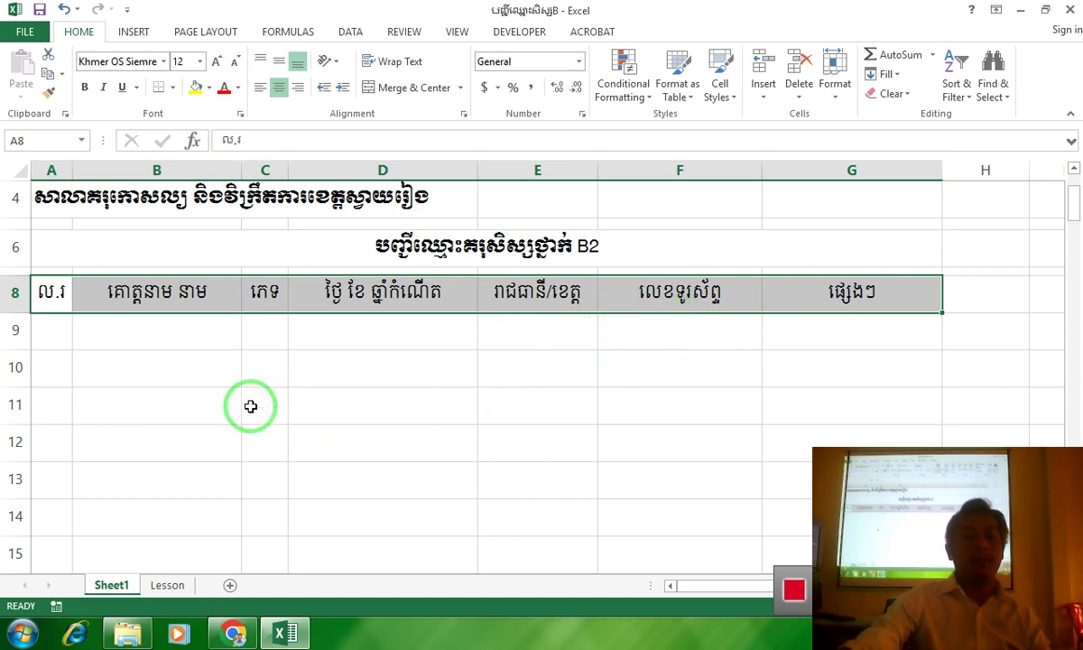
{"action": "left_click_drag", "start_coordinate": [251, 406], "coordinate": [185, 387]}
{"action": "left_click", "coordinate": [185, 389]}
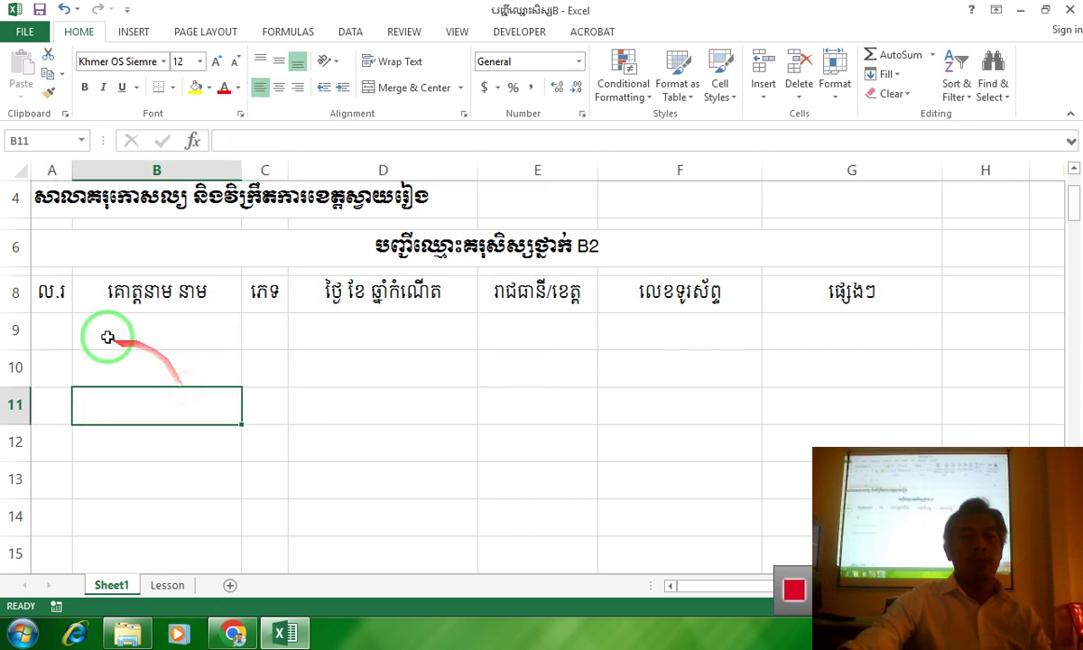
{"action": "left_click", "coordinate": [60, 303]}
{"action": "left_click_drag", "start_coordinate": [64, 312], "coordinate": [858, 322]}
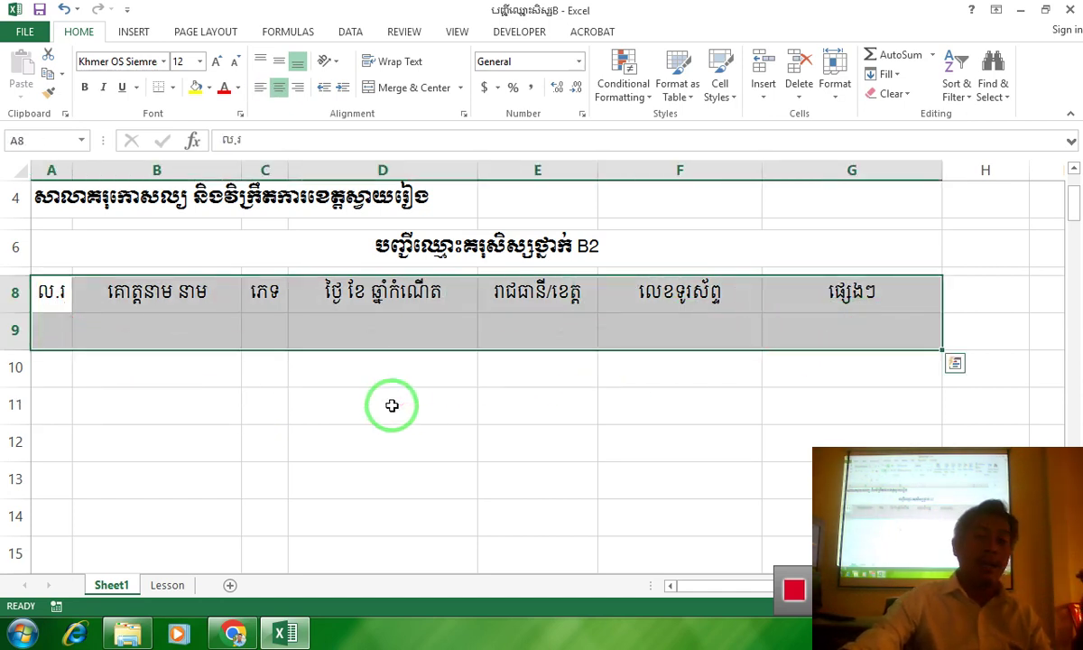
{"action": "left_click", "coordinate": [397, 370]}
{"action": "left_click", "coordinate": [68, 323]}
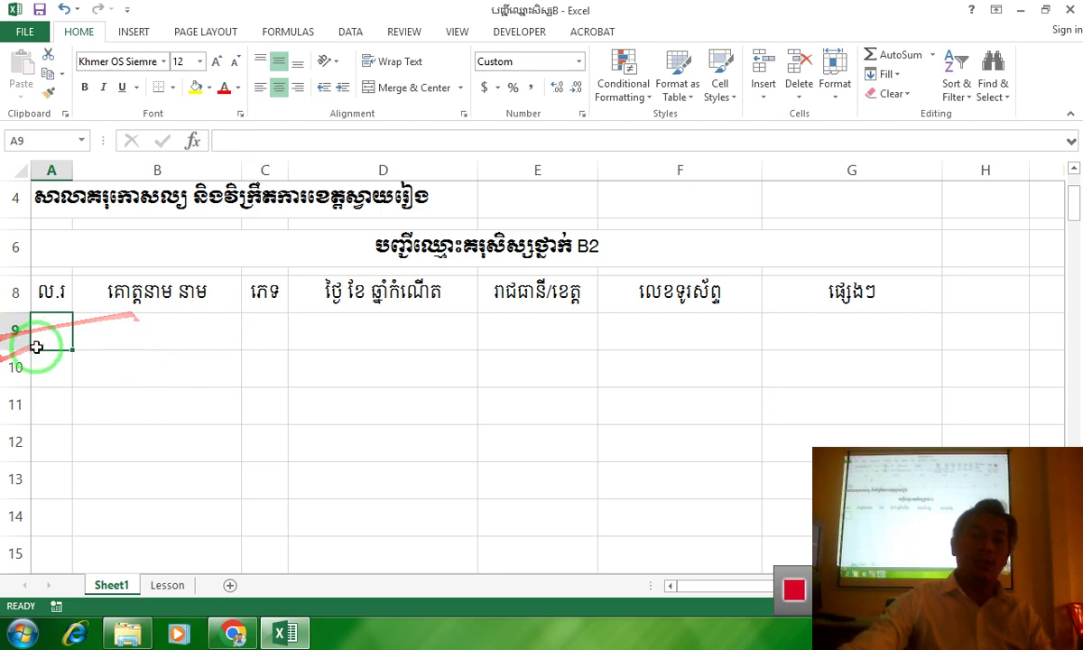
{"action": "mouse_move", "coordinate": [53, 295]}
{"action": "left_mouse_down"}
{"action": "mouse_move", "coordinate": [59, 320]}
{"action": "mouse_move", "coordinate": [857, 339]}
{"action": "left_mouse_up"}
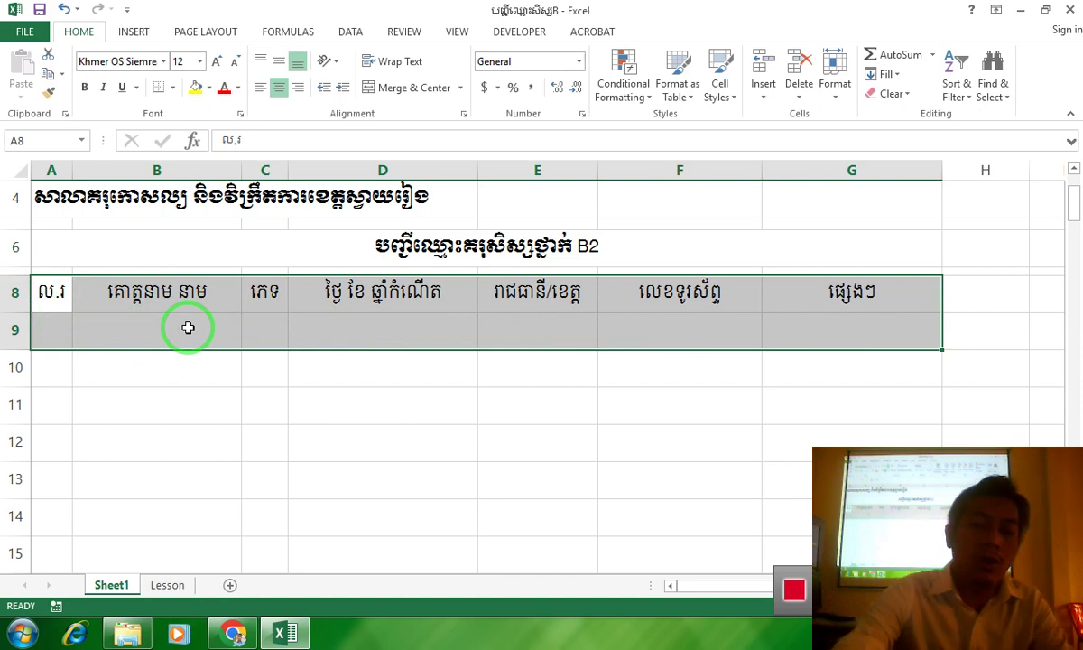
Step: Convert A8:G9 into an Excel table with row 8 as headers, using Ctrl+T
{"action": "key", "text": "ctrl+t"}
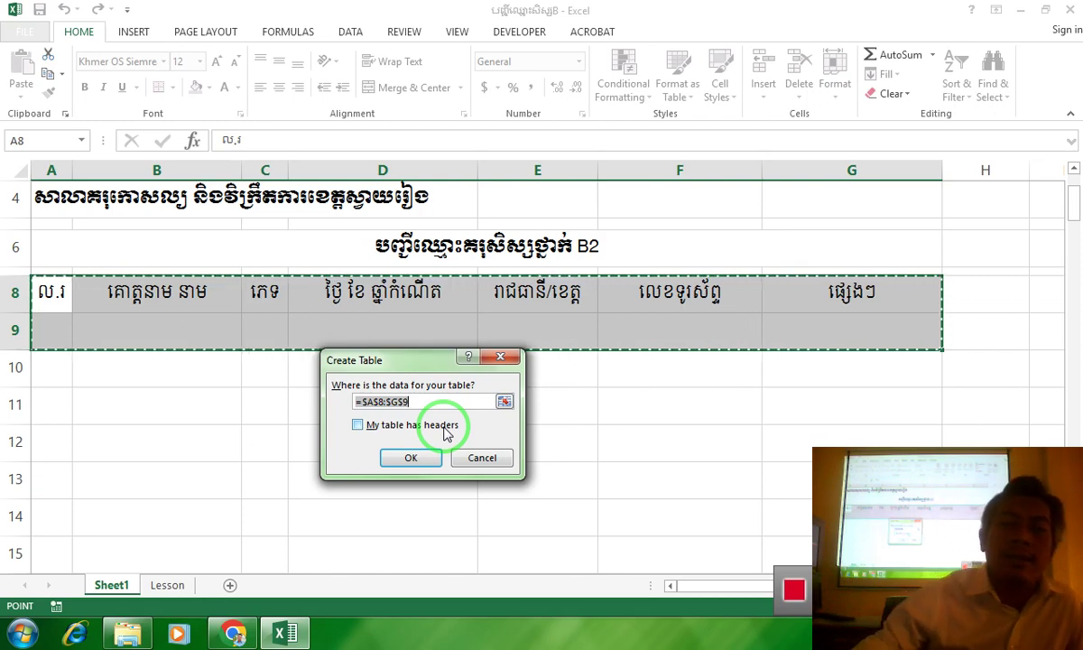
{"action": "left_click", "coordinate": [358, 425]}
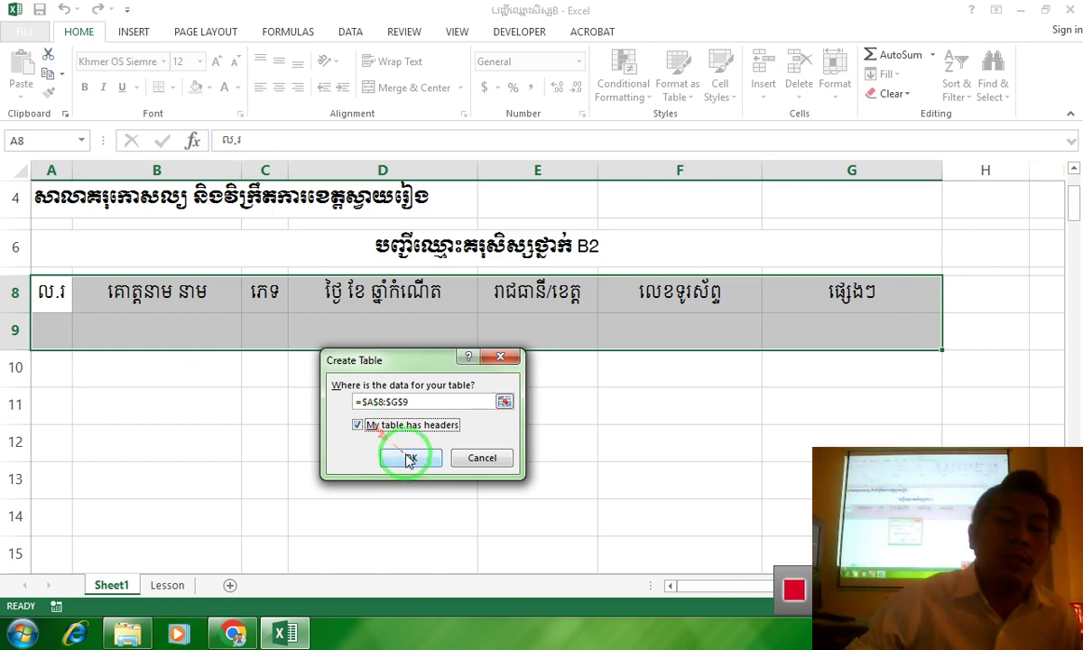
{"action": "left_click", "coordinate": [410, 461]}
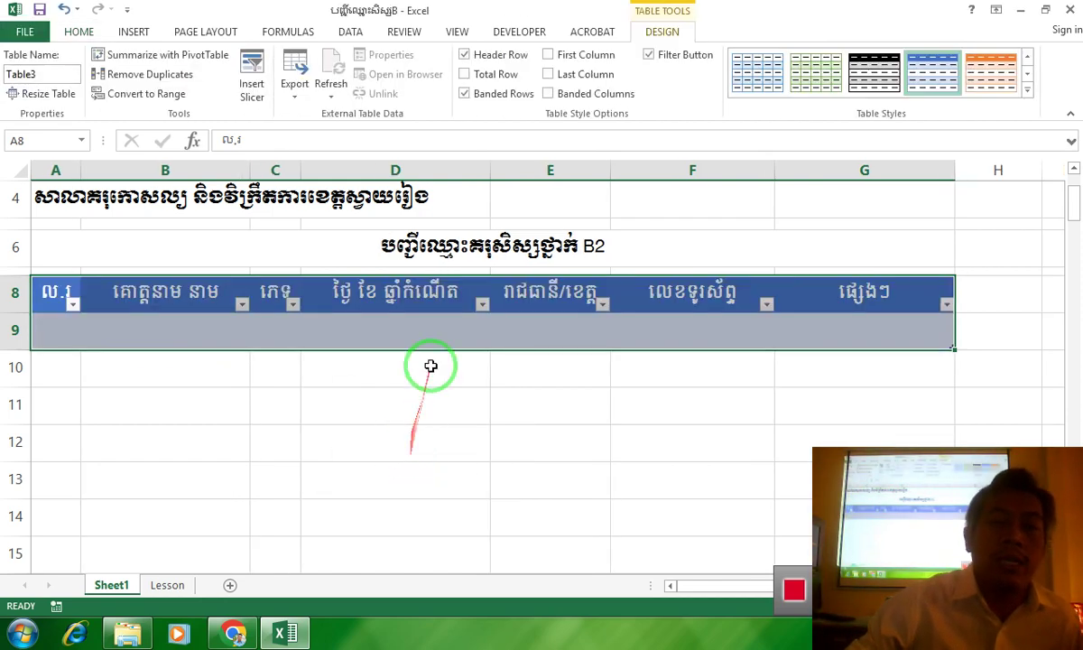
Step: Apply Table Style Light 9 to the student table for a dark-blue header row
{"action": "left_click", "coordinate": [125, 325]}
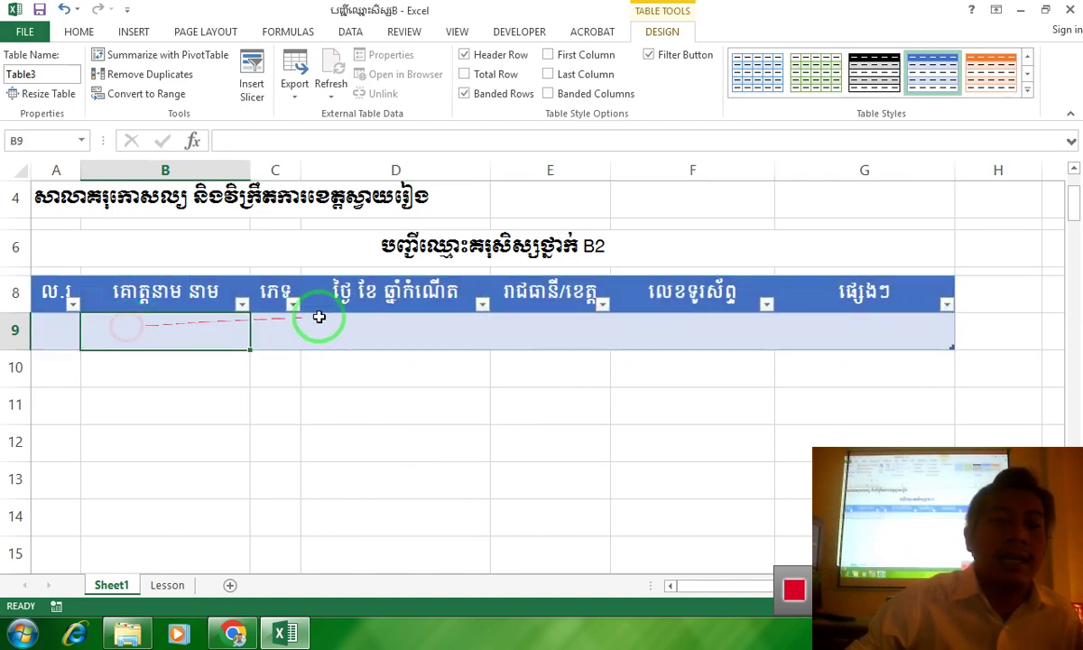
{"action": "left_click", "coordinate": [51, 291]}
{"action": "left_click_drag", "start_coordinate": [51, 292], "coordinate": [891, 322]}
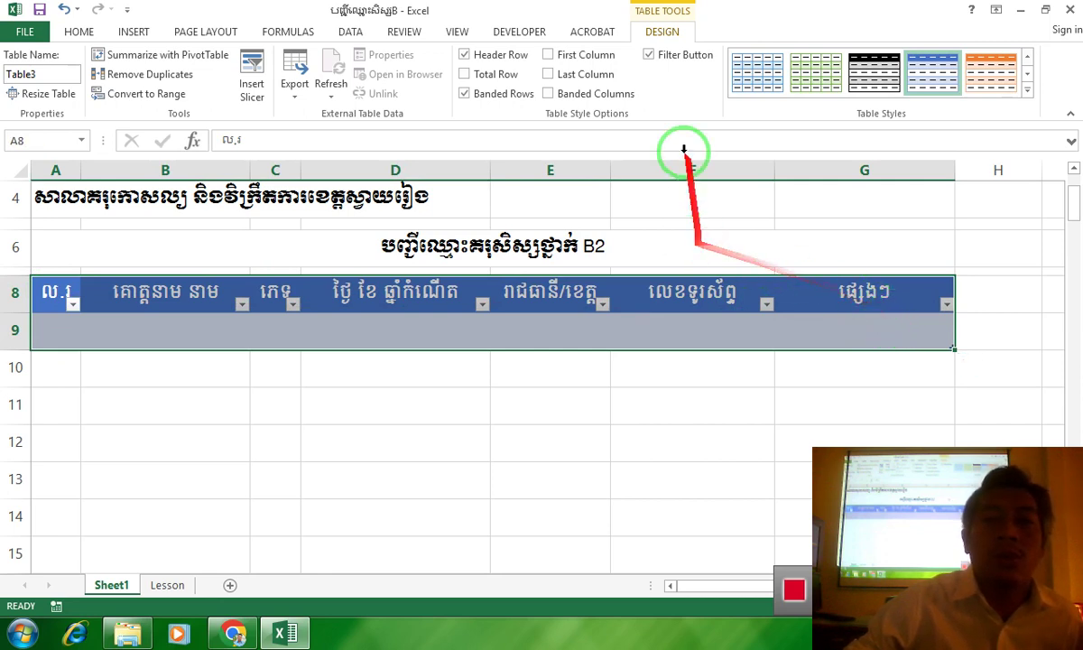
{"action": "left_click", "coordinate": [663, 32]}
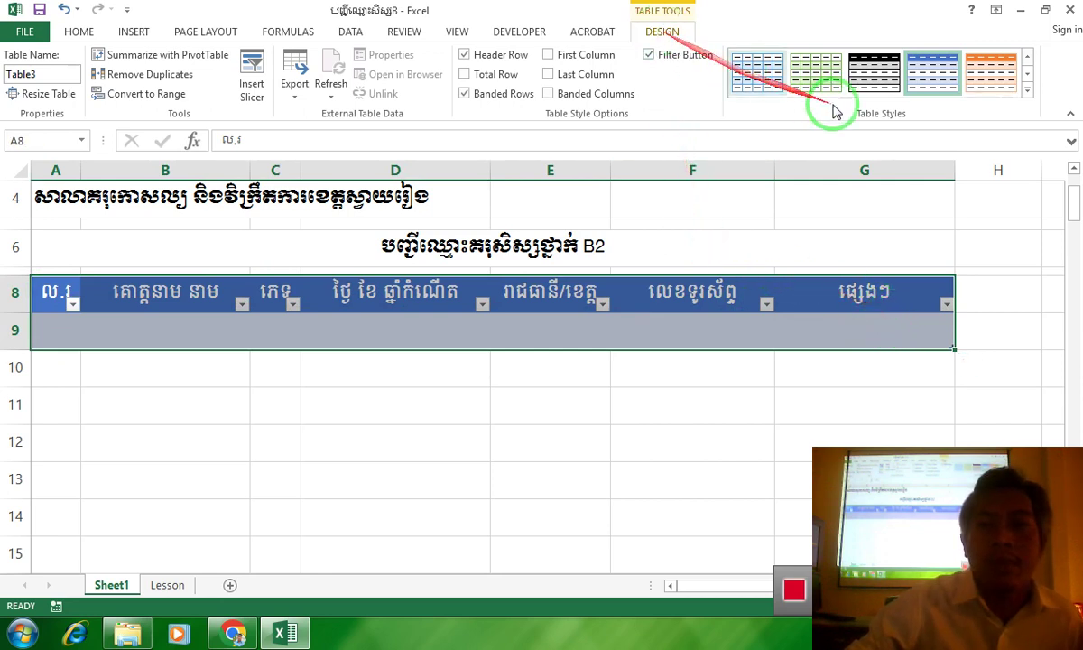
{"action": "left_click", "coordinate": [1029, 95]}
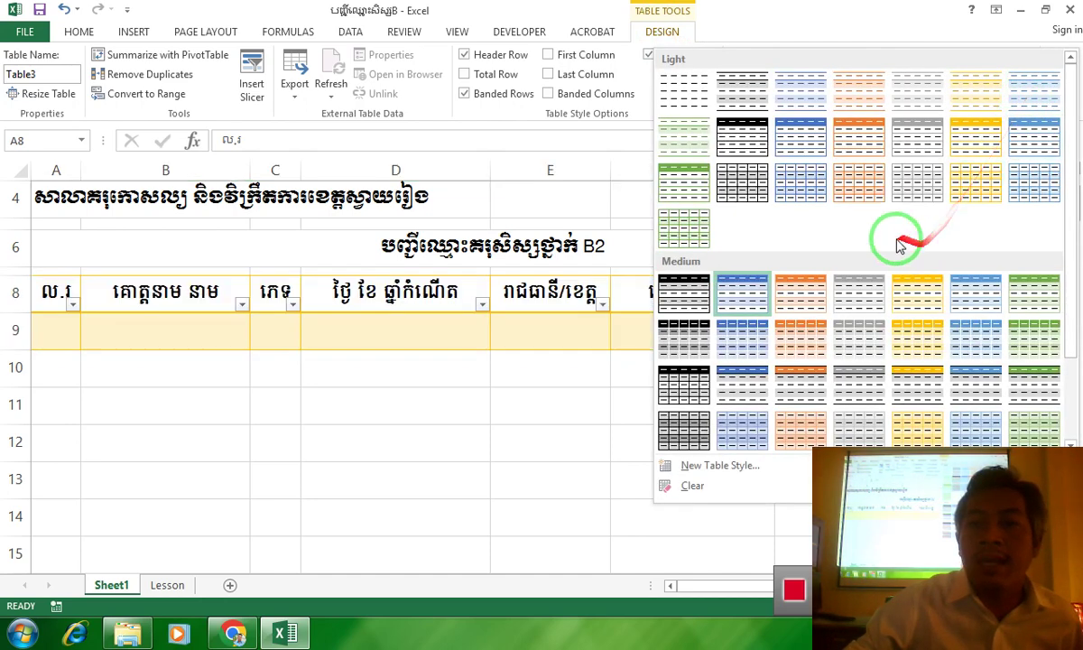
{"action": "left_click", "coordinate": [740, 135]}
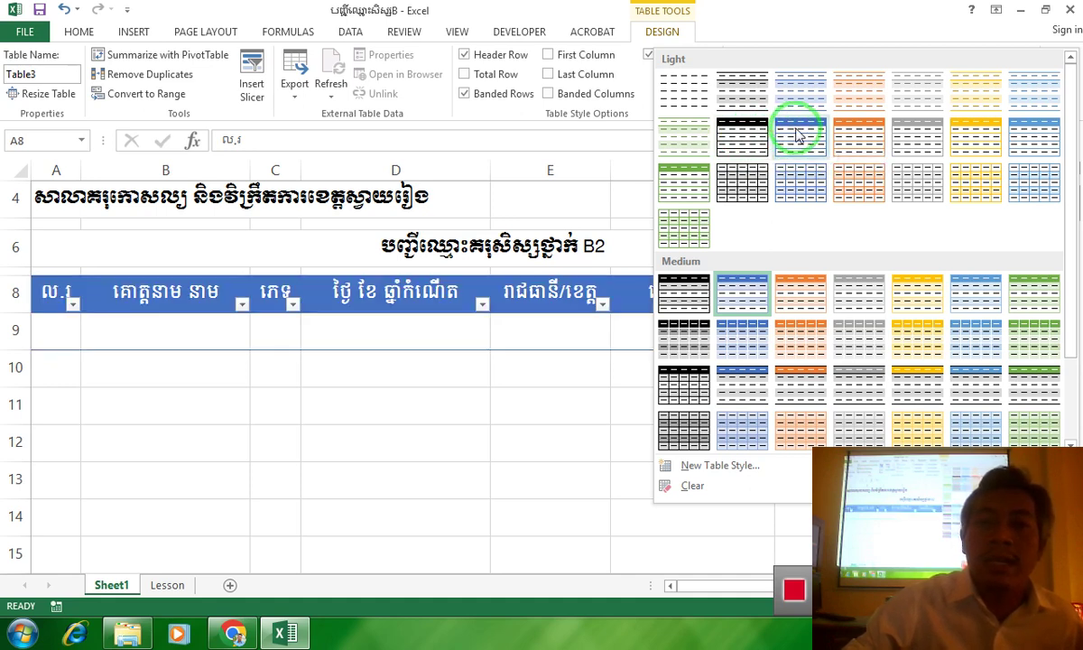
{"action": "left_click", "coordinate": [797, 135]}
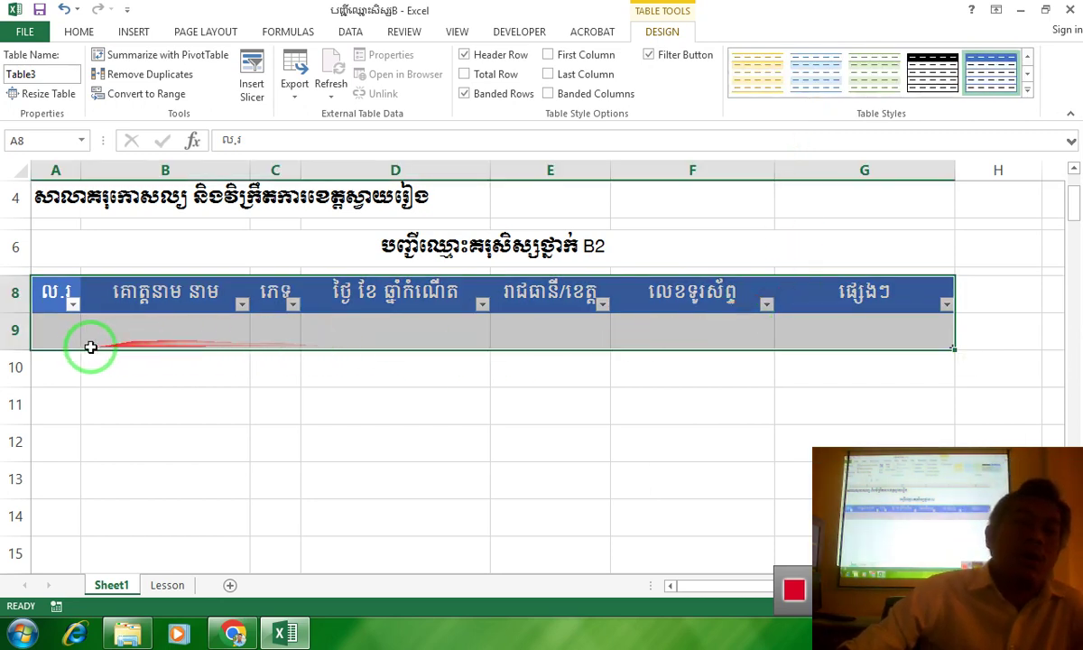
{"action": "left_click", "coordinate": [60, 342]}
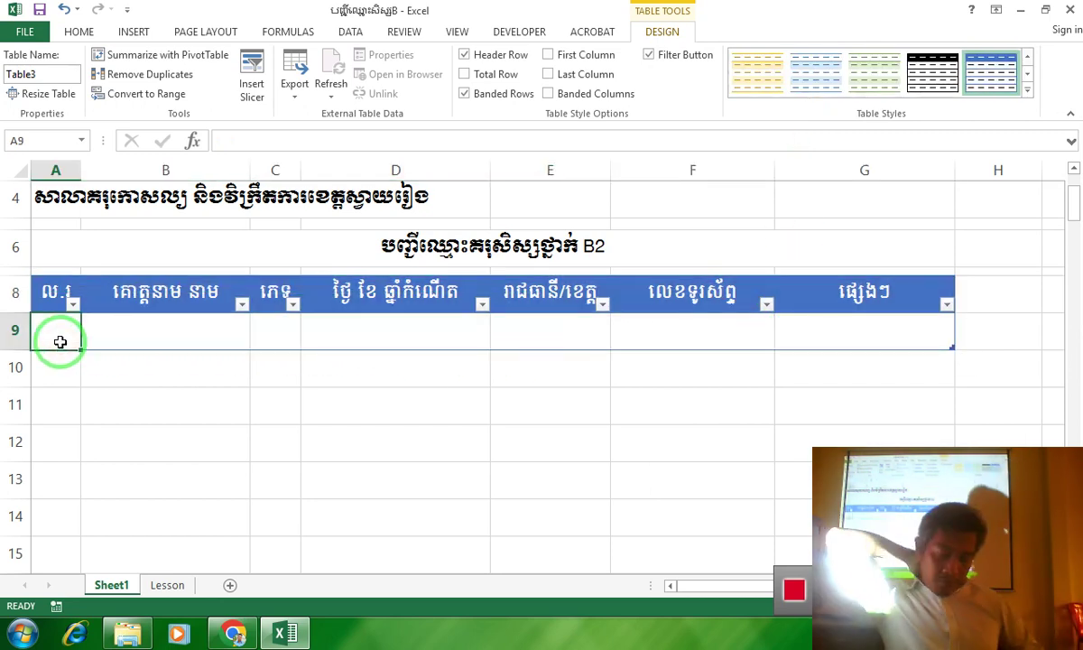
Step: Enter =ROW()-8 in A9 so the first student is numbered ១
{"action": "type", "text": "="}
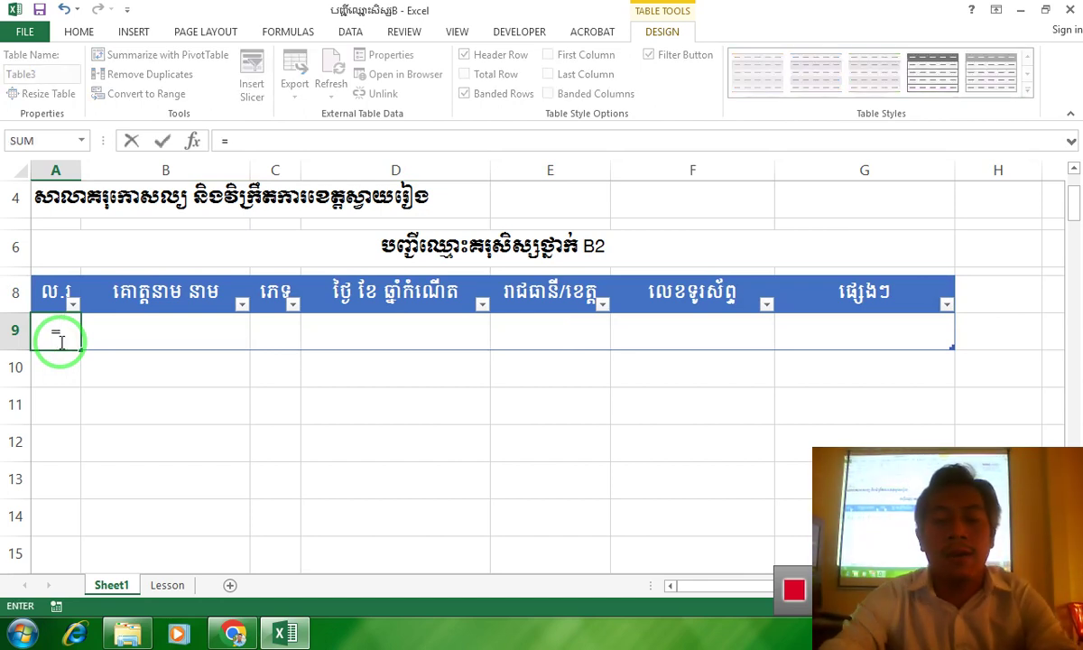
{"action": "type", "text": "ro"}
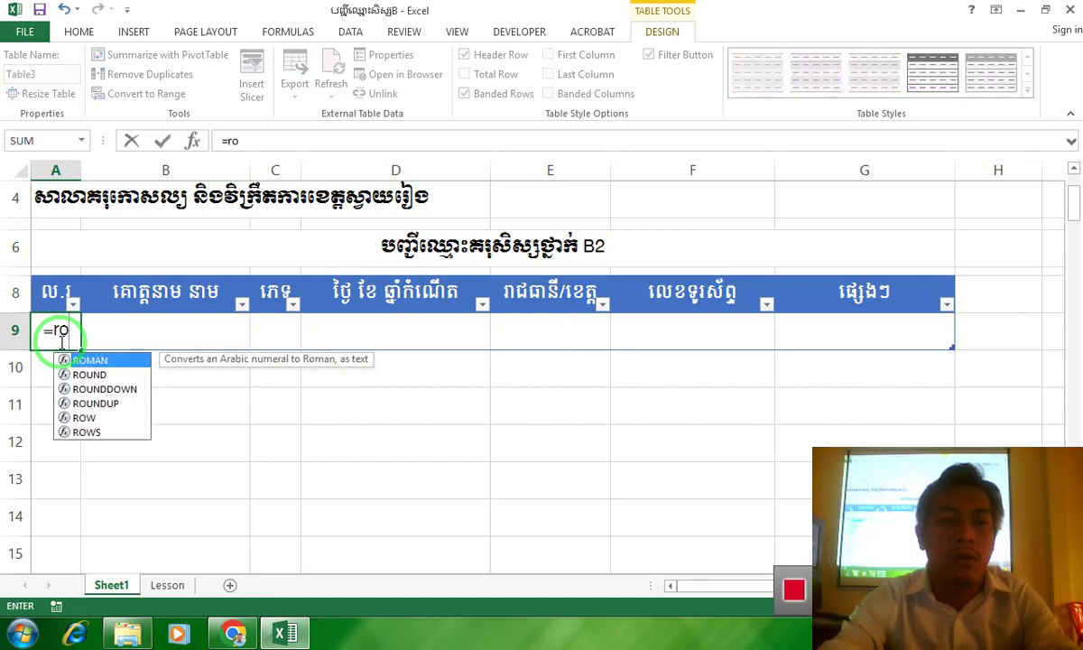
{"action": "type", "text": "w("}
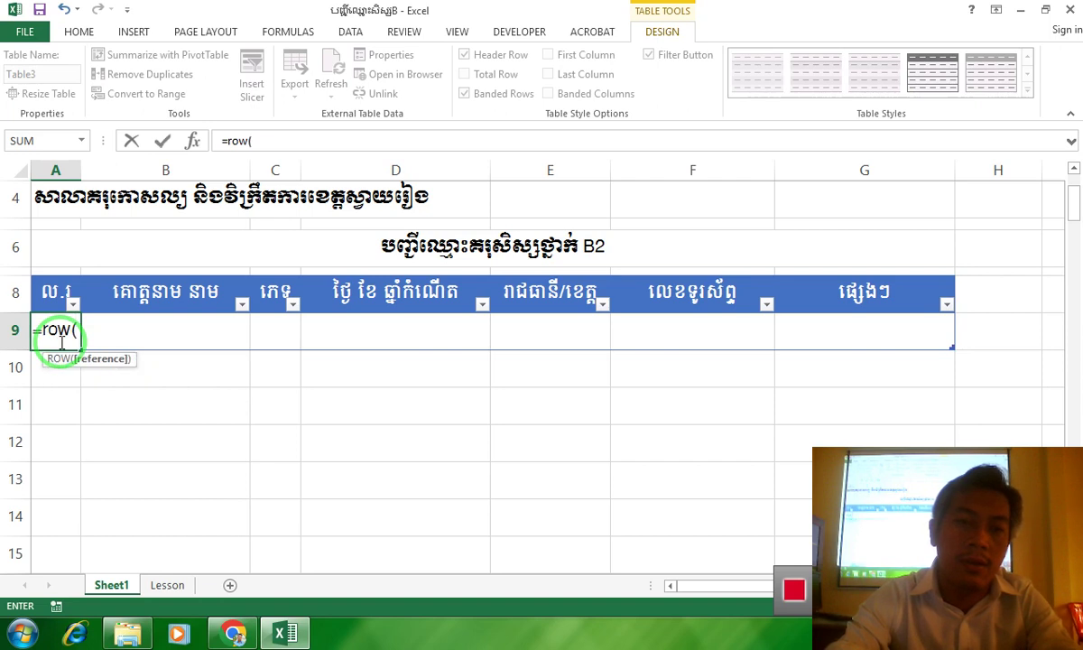
{"action": "type", "text": ")"}
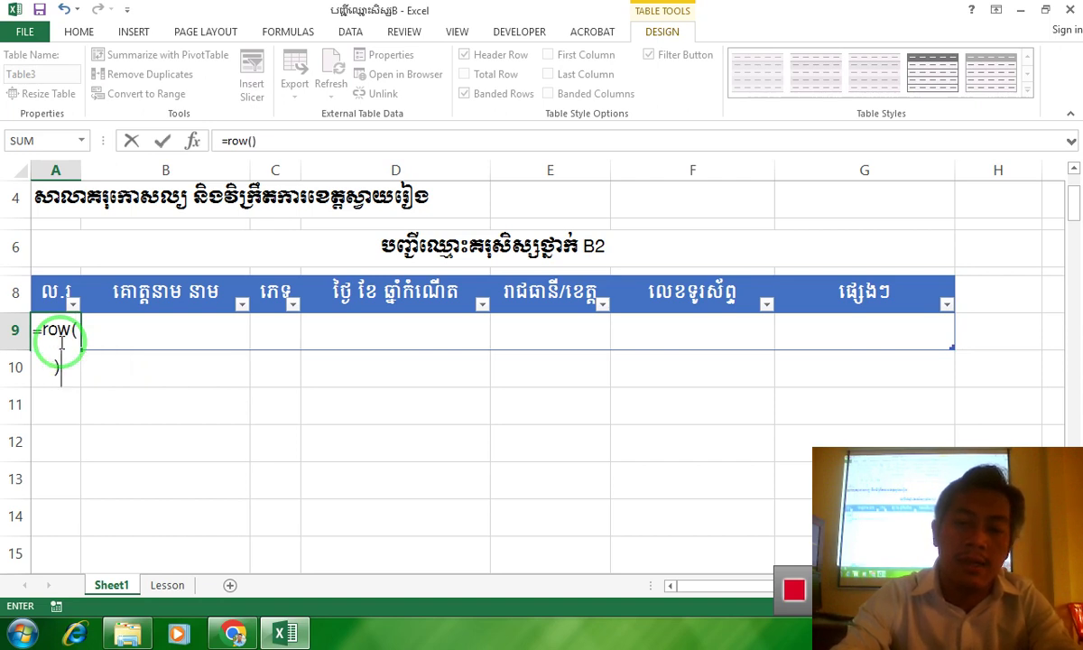
{"action": "type", "text": "-8"}
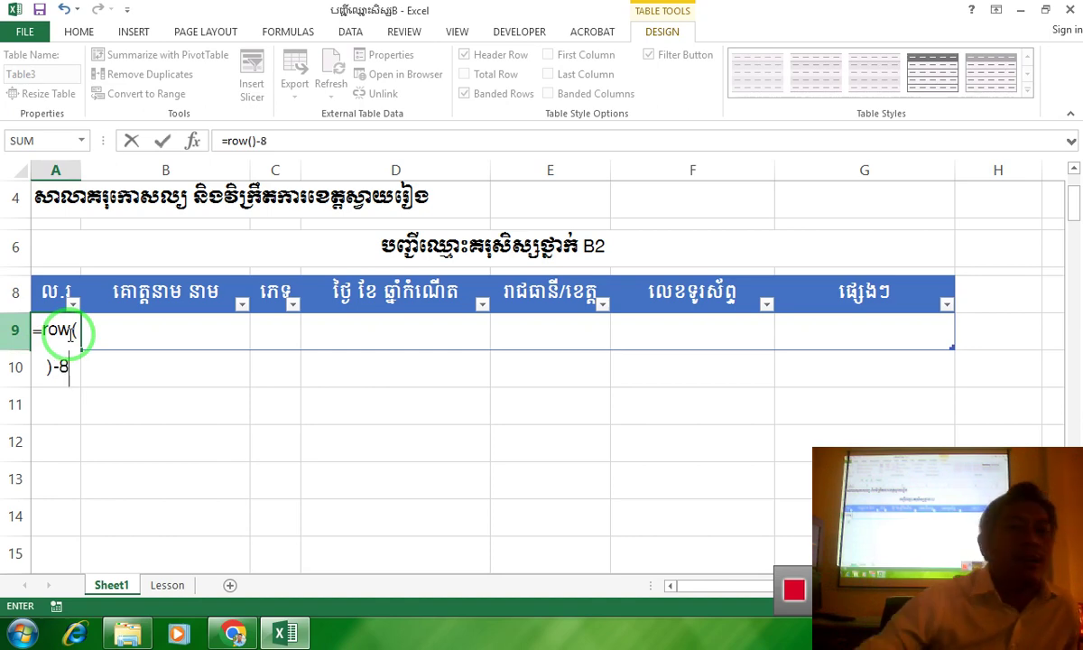
{"action": "scroll", "coordinate": [83, 213], "scroll_direction": "up", "scroll_amount": 1}
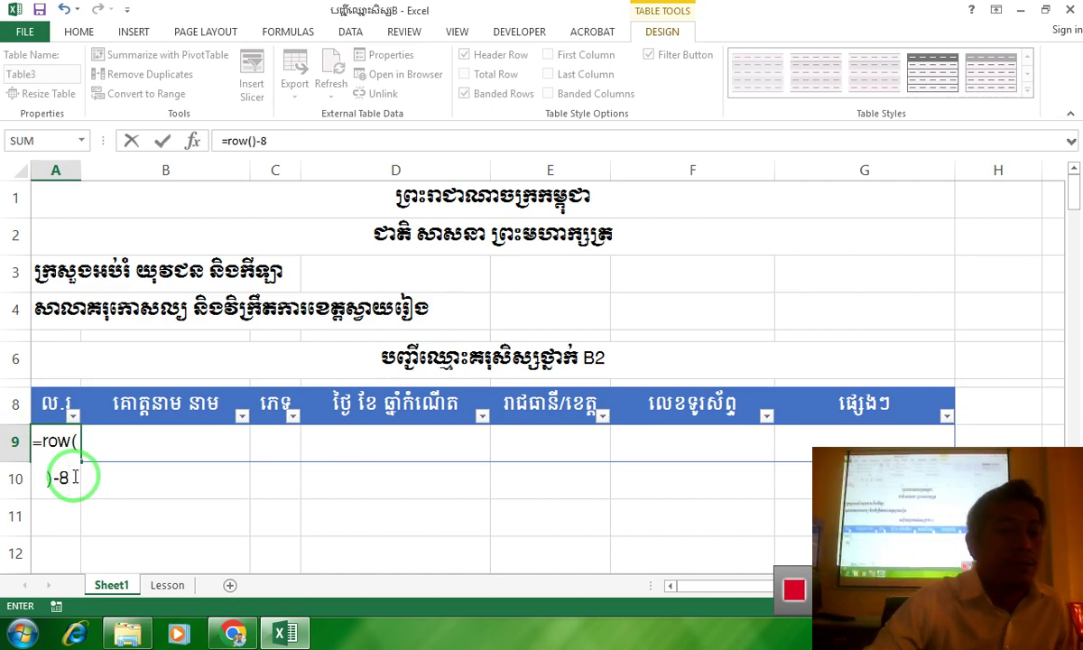
{"action": "key", "text": "Return"}
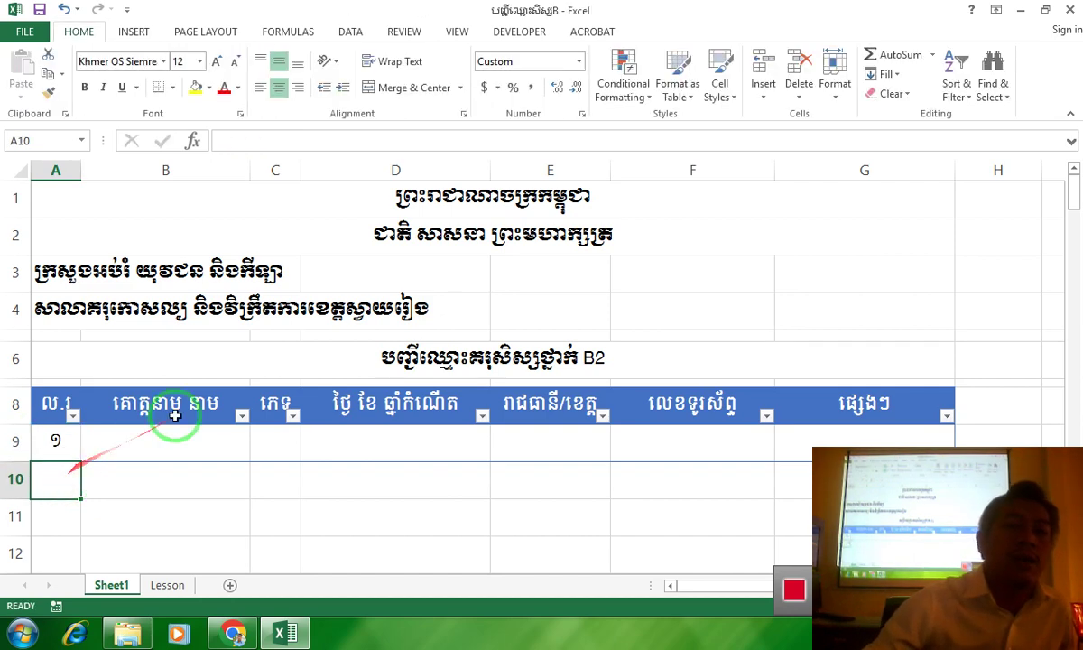
{"action": "left_click", "coordinate": [152, 440]}
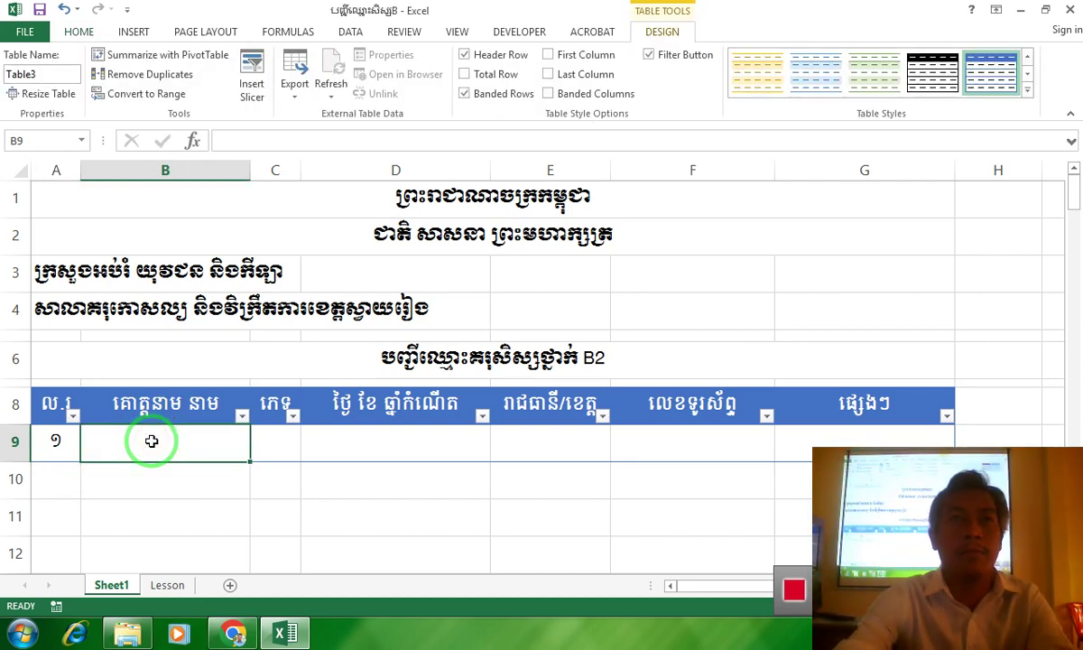
Step: Type three students' names into B9, B10 and B11, fixing typos along the way
{"action": "type", "text": "ង៉"}
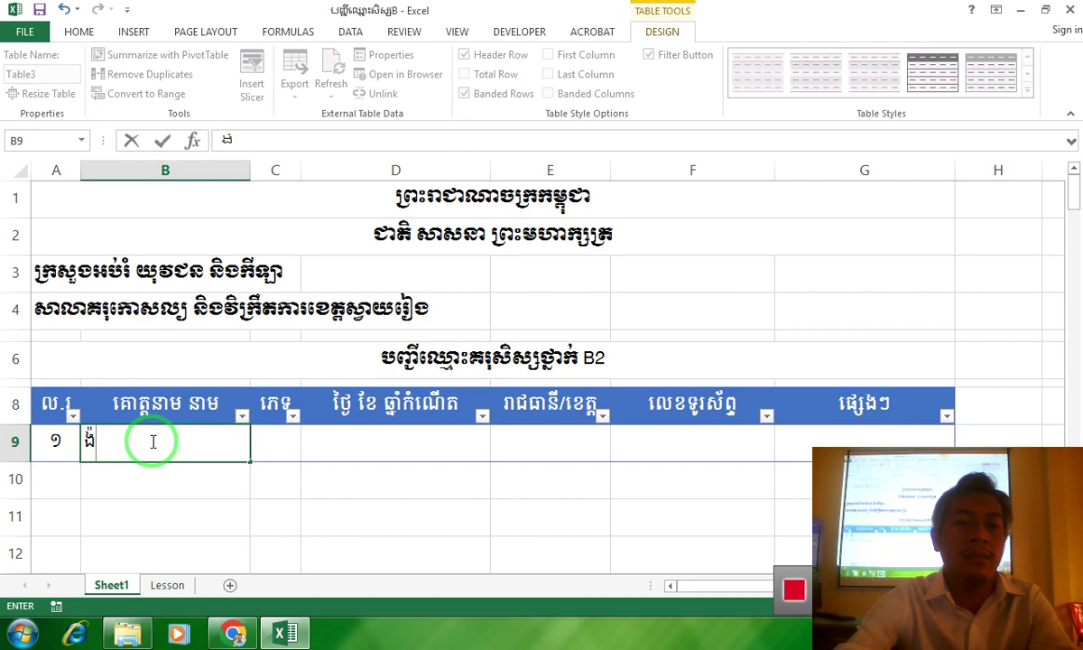
{"action": "type", "text": "ាន់"}
{"action": "key", "text": "BackSpace"}
{"action": "key", "text": "BackSpace"}
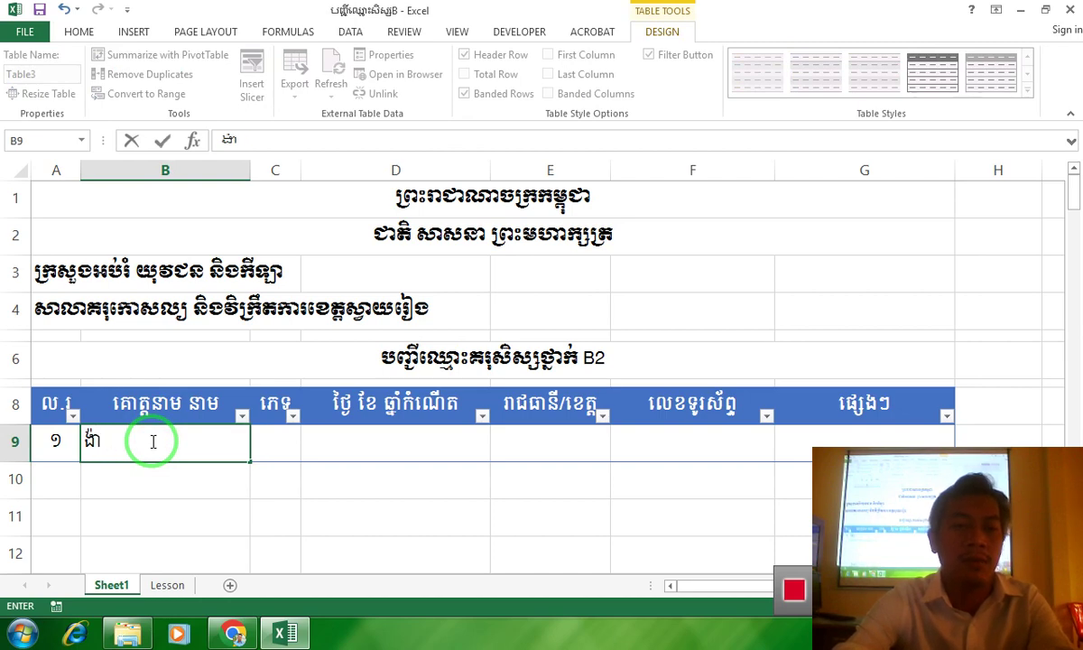
{"action": "type", "text": "មករា"}
{"action": "key", "text": "Return"}
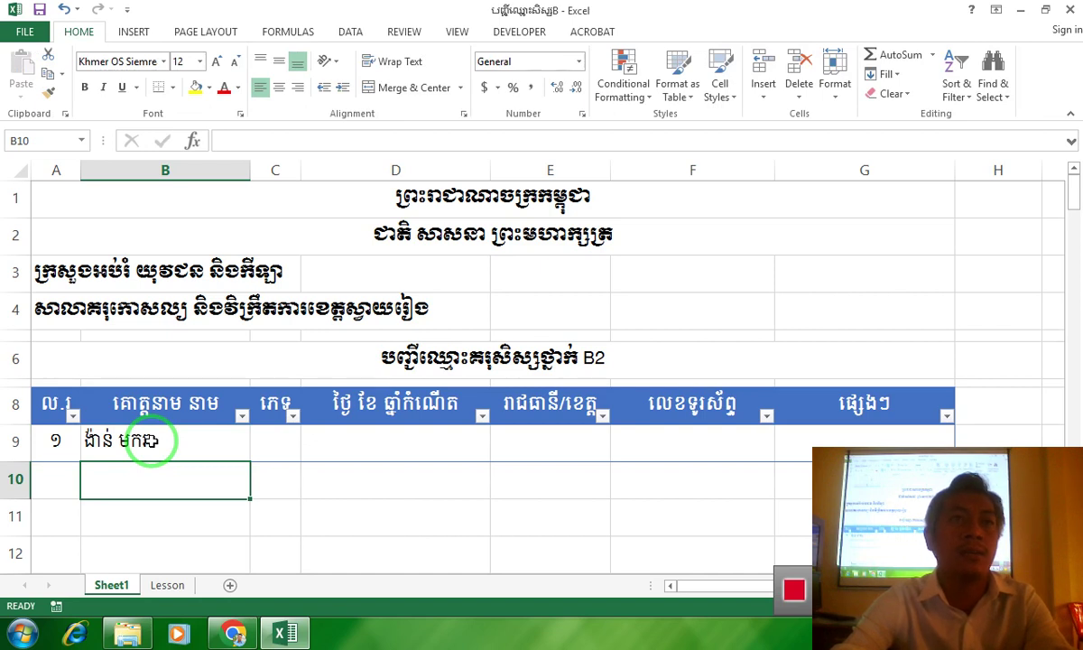
{"action": "type", "text": "ឈិនប"}
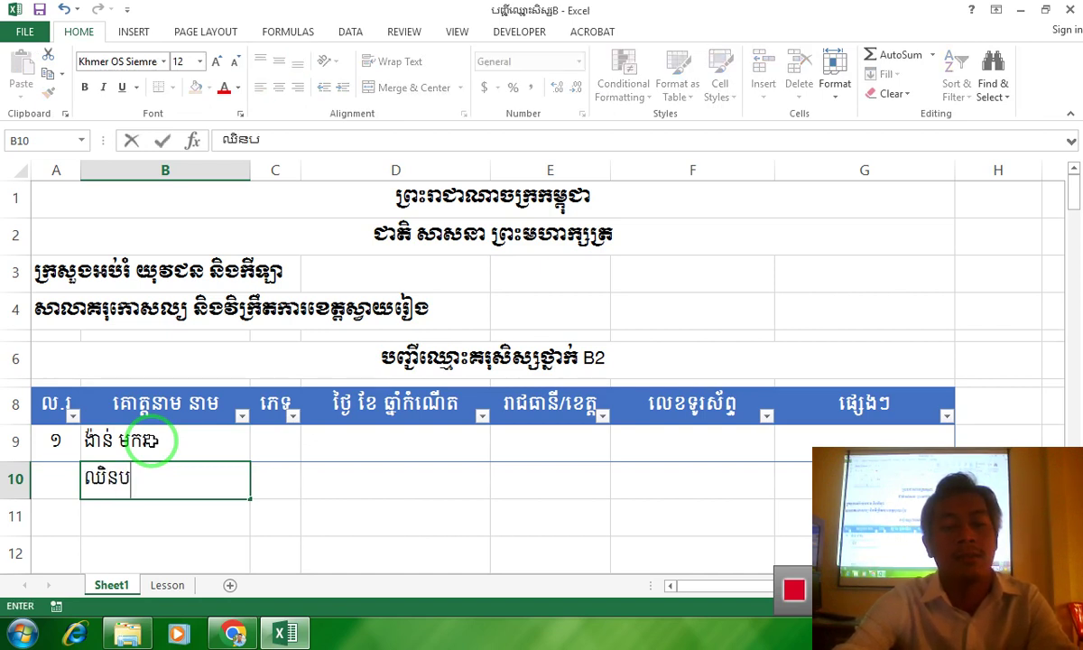
{"action": "key", "text": "BackSpace"}
{"action": "key", "text": "BackSpace"}
{"action": "key", "text": "BackSpace"}
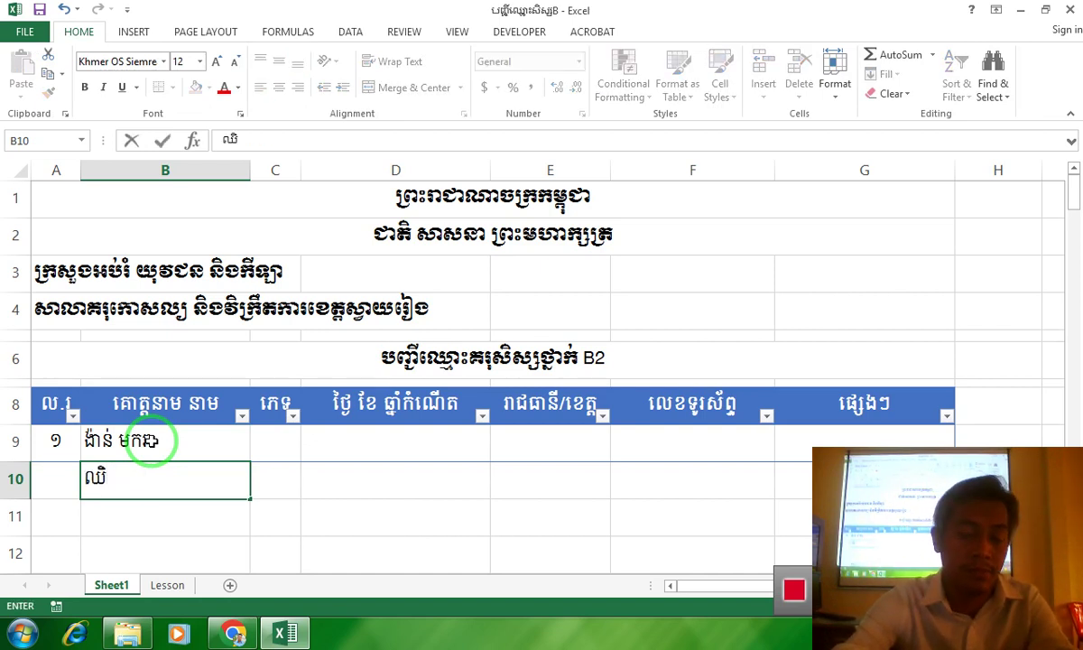
{"action": "type", "text": "ាន់ ចាន់"}
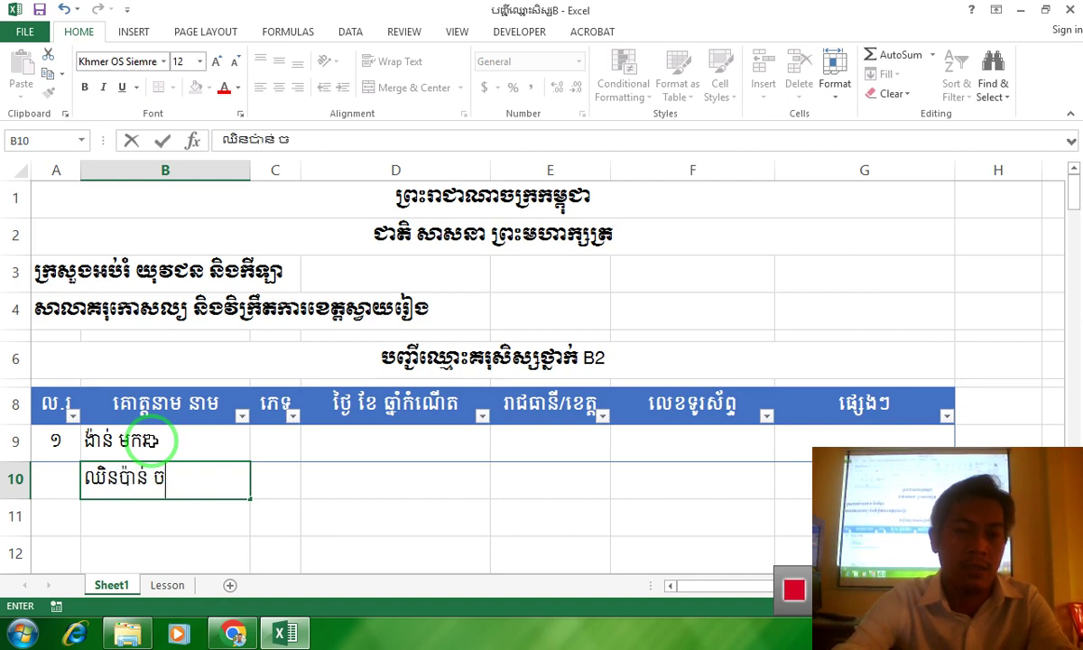
{"action": "type", "text": "ពេញ"}
{"action": "key", "text": "Return"}
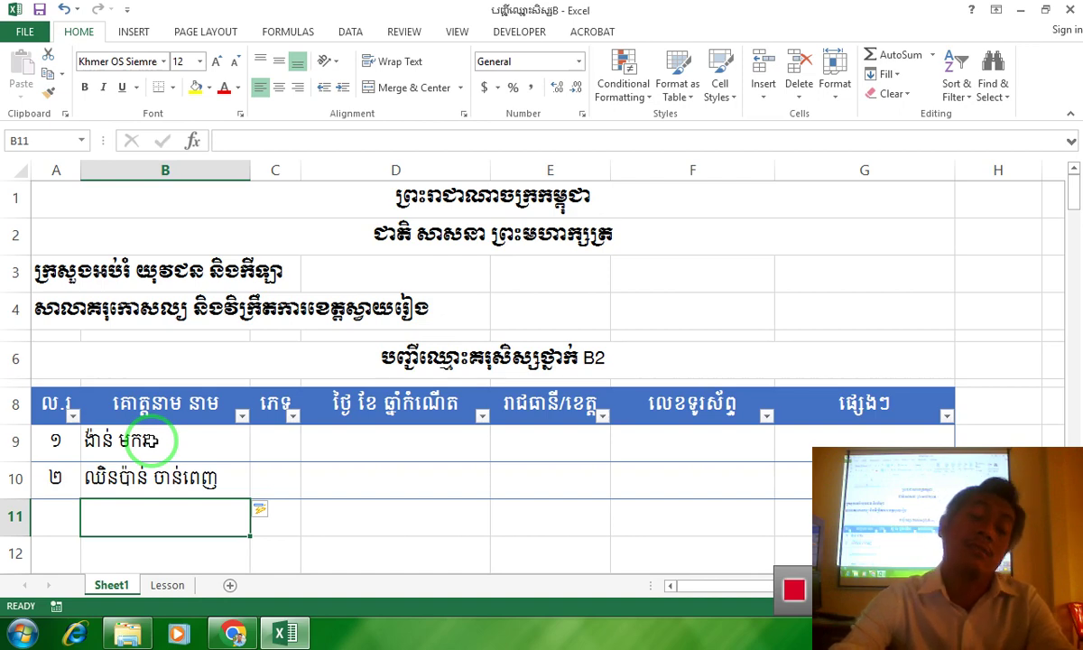
{"action": "type", "text": "កែប សូ"}
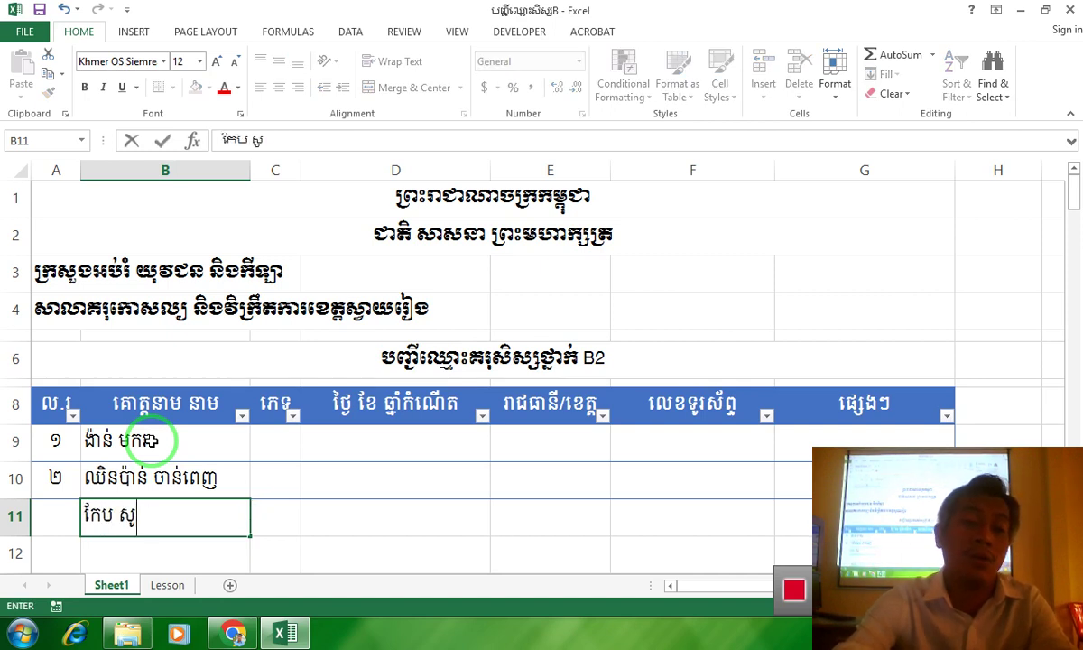
{"action": "key", "text": "BackSpace"}
{"action": "key", "text": "BackSpace"}
{"action": "type", "text": "សំបូរ"}
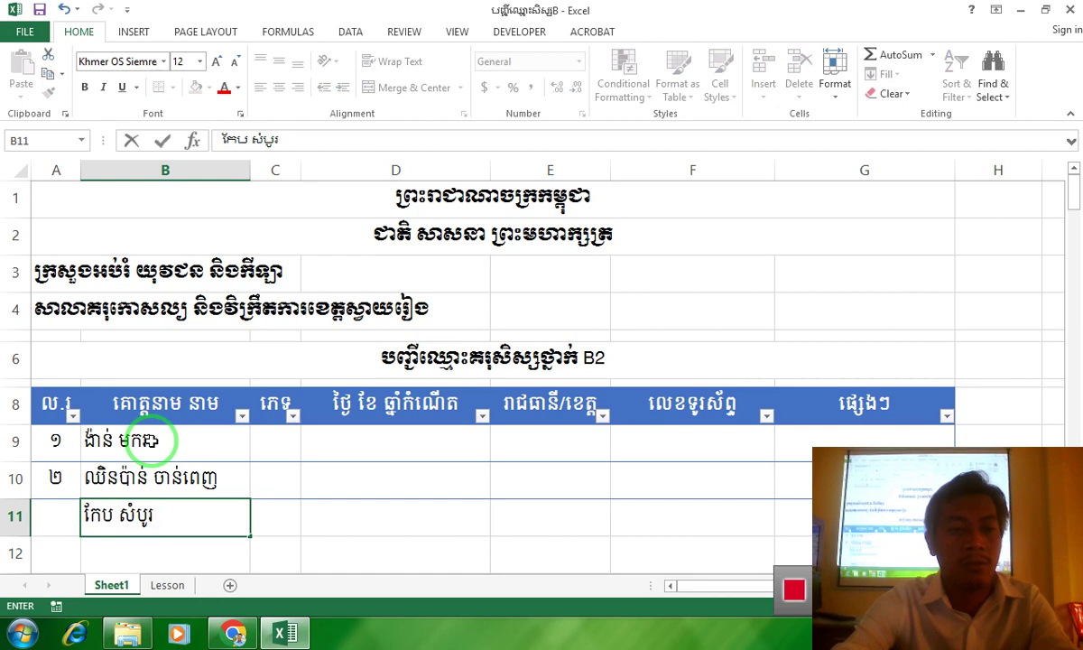
{"action": "key", "text": "Return"}
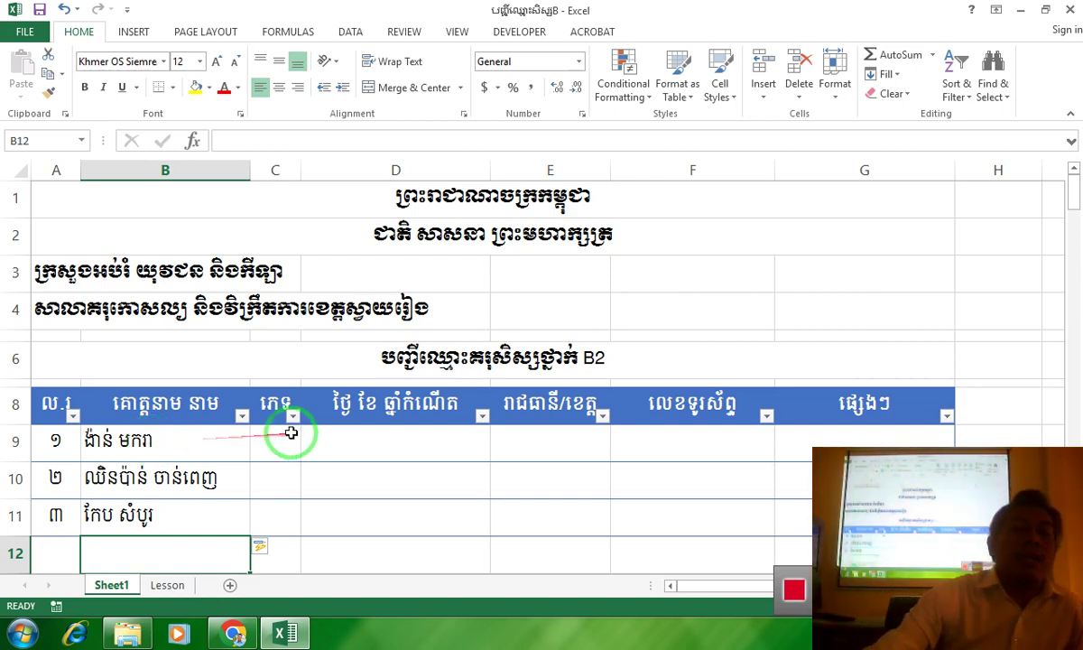
Step: Insert a blank row at row 10 of the table, renumbering the students ១–៤
{"action": "scroll", "coordinate": [284, 442], "scroll_direction": "down", "scroll_amount": 3}
{"action": "scroll", "coordinate": [174, 378], "scroll_direction": "up", "scroll_amount": 1}
{"action": "scroll", "coordinate": [133, 367], "scroll_direction": "up", "scroll_amount": 1}
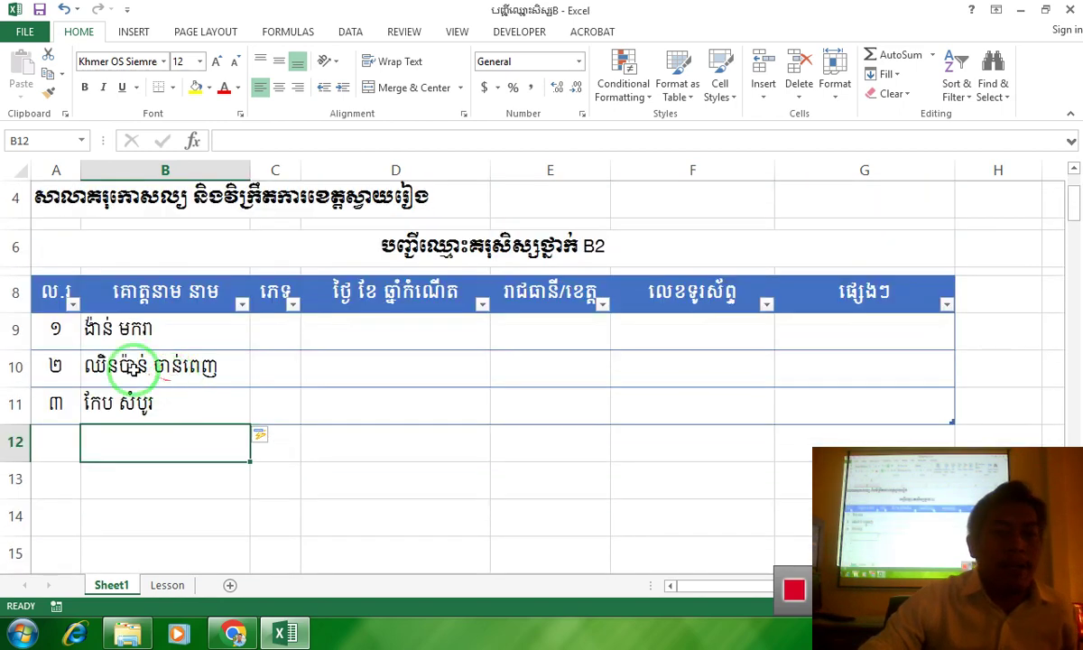
{"action": "left_click", "coordinate": [14, 366]}
{"action": "right_click", "coordinate": [15, 365]}
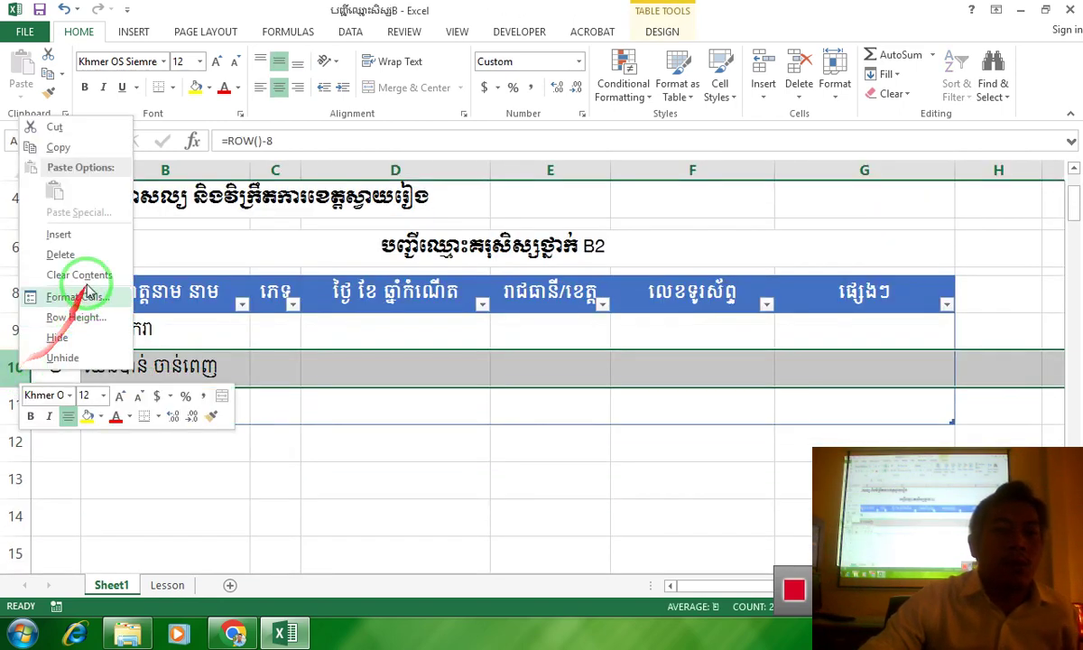
{"action": "left_click", "coordinate": [92, 235]}
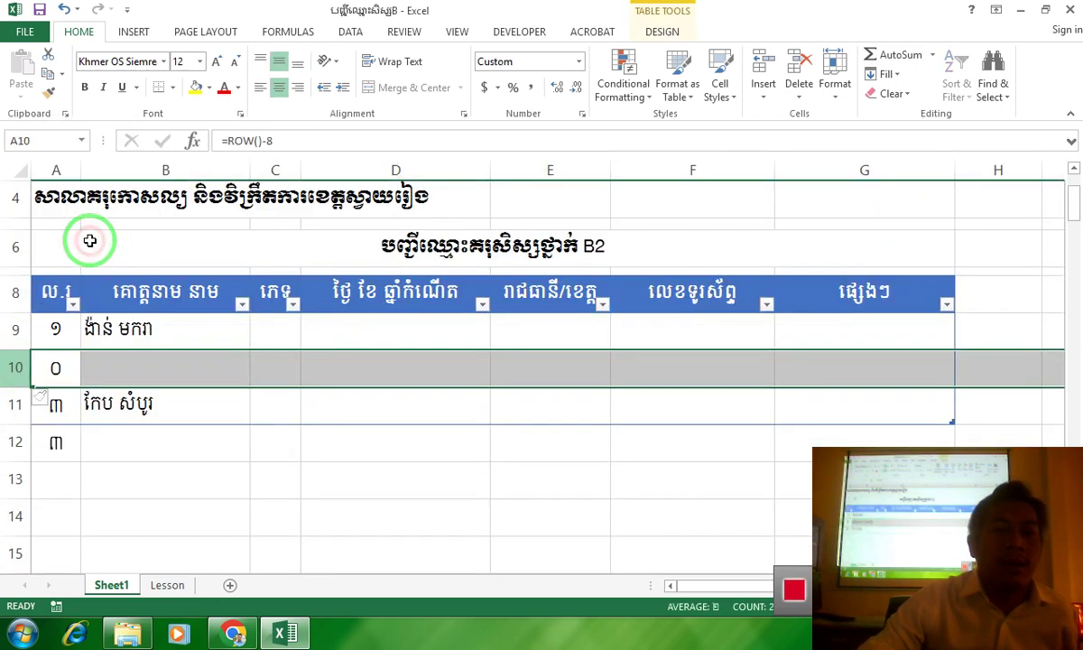
{"action": "left_click", "coordinate": [191, 377]}
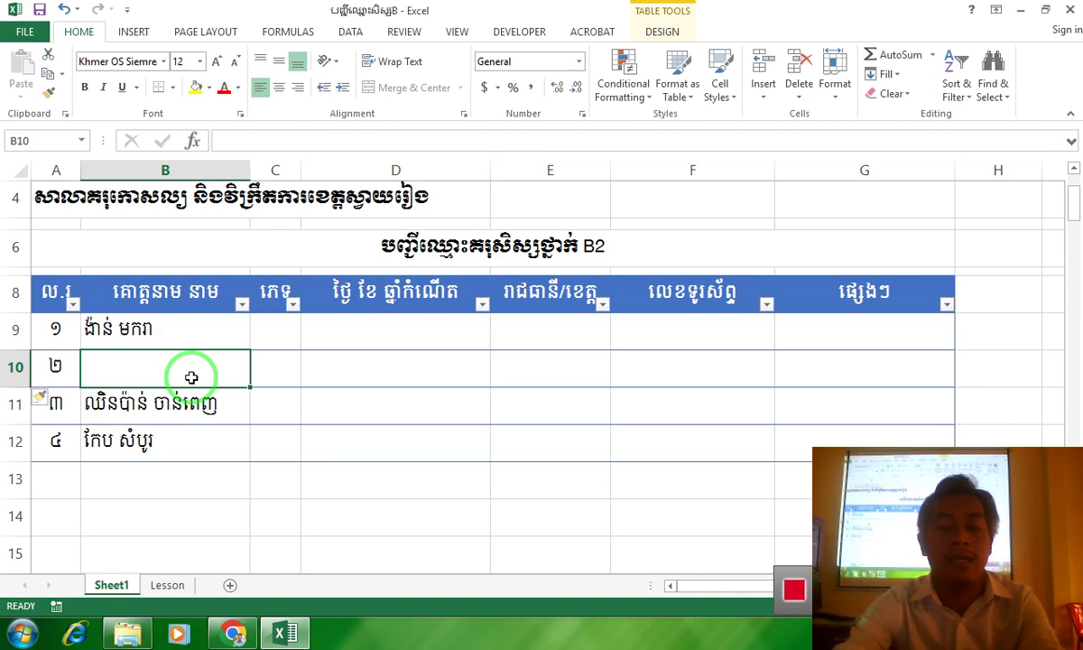
Step: Enter the new student's name in B10, correcting a typo before committing
{"action": "type", "text": "បុន ច"}
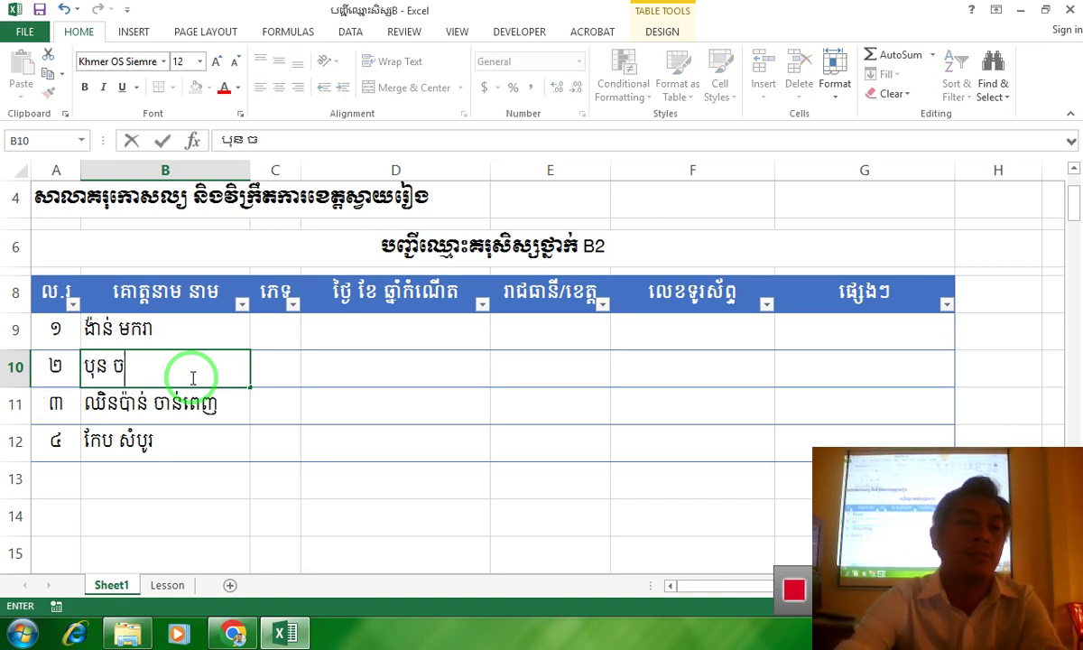
{"action": "key", "text": "BackSpace"}
{"action": "key", "text": "BackSpace"}
{"action": "key", "text": "BackSpace"}
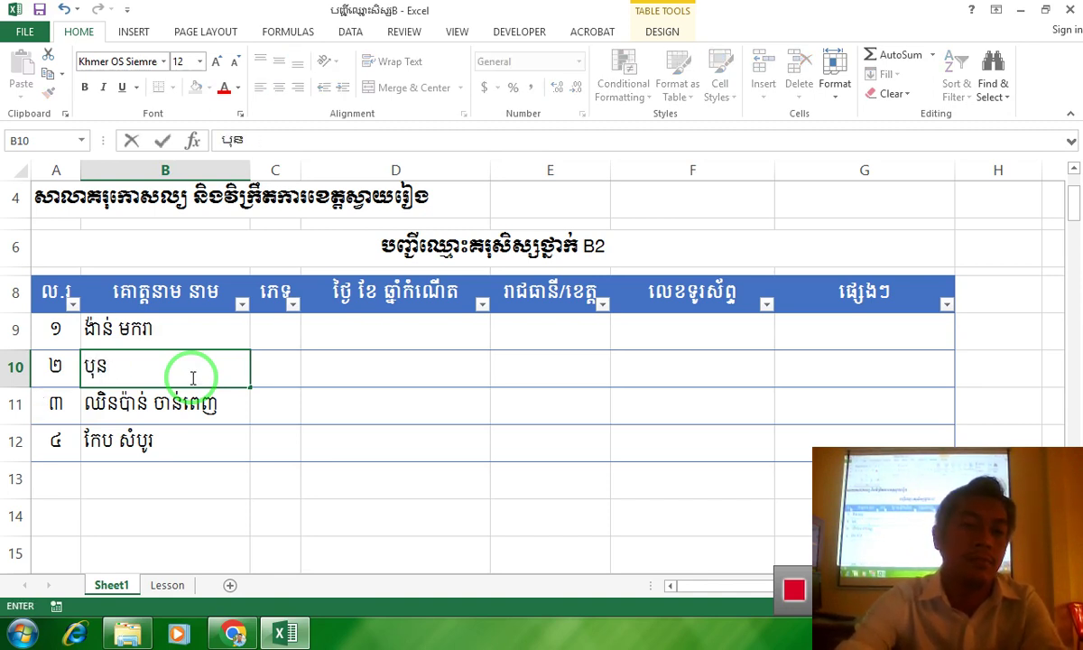
{"action": "type", "text": "ចិត្រា"}
{"action": "key", "text": "Return"}
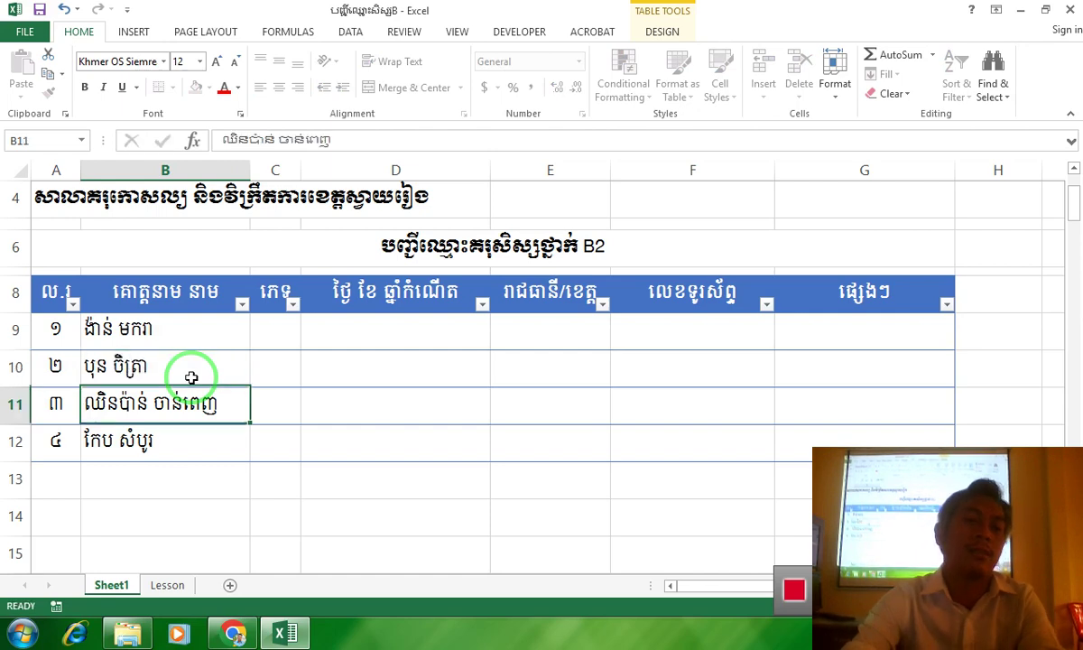